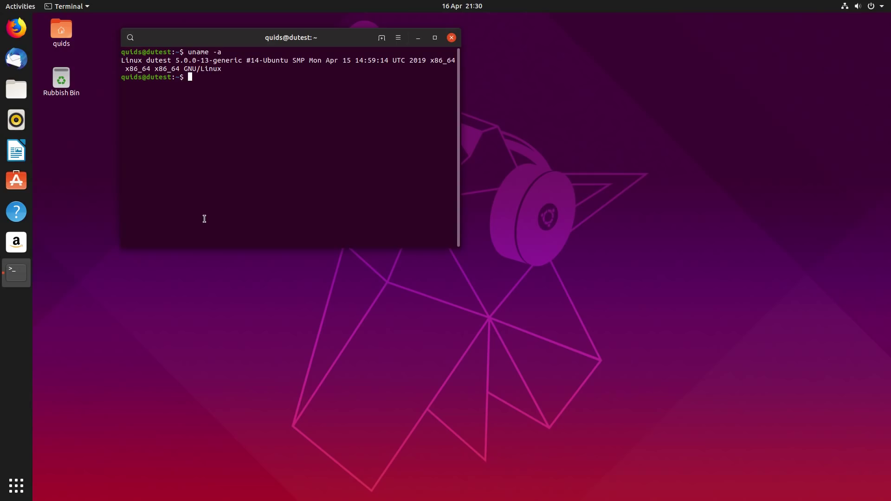
{"action": "type", "text": "lsb_release -a"}
Run lsb_release -a to show the 19.04 disco release details, then start top
{"action": "key", "text": "Return"}
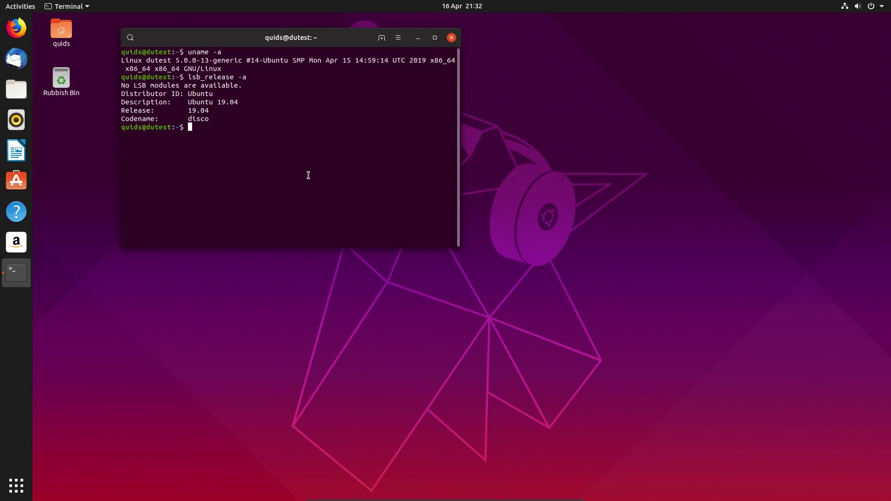
{"action": "type", "text": "top"}
{"action": "key", "text": "Return"}
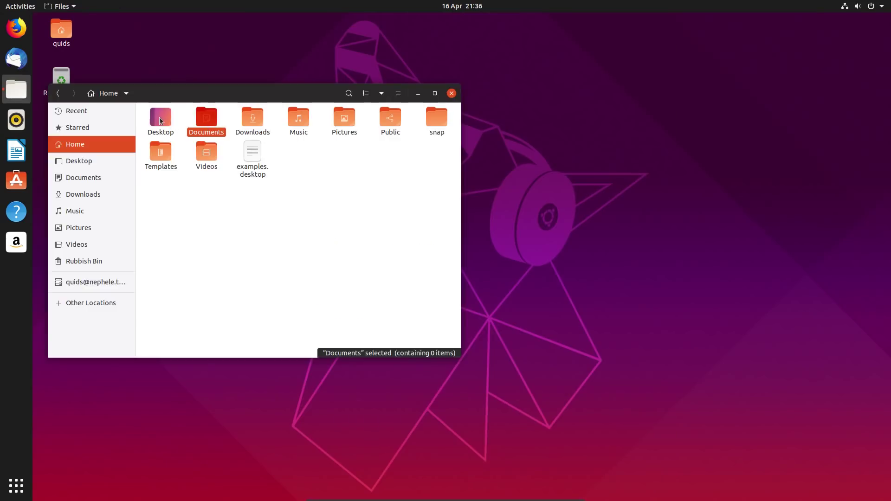
Open the empty Desktop folder, return to Home, and close the Files window
{"action": "left_click", "coordinate": [160, 120]}
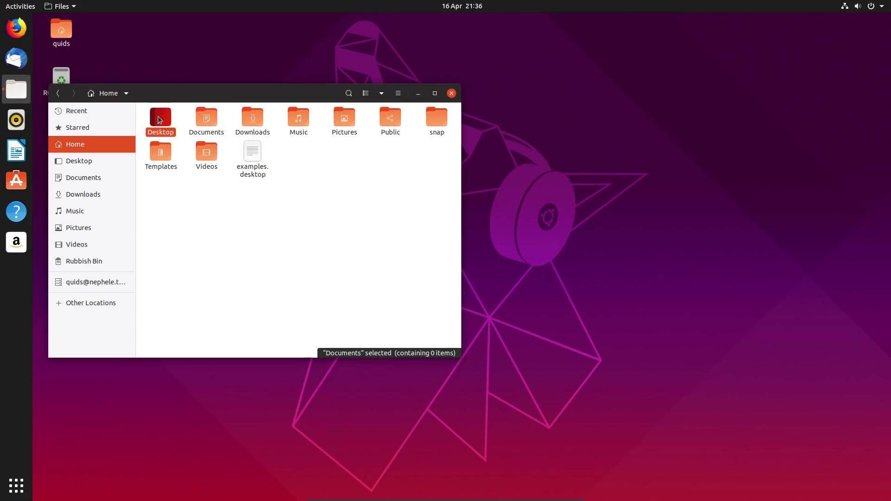
{"action": "double_click", "coordinate": [160, 120]}
{"action": "left_click", "coordinate": [79, 148]}
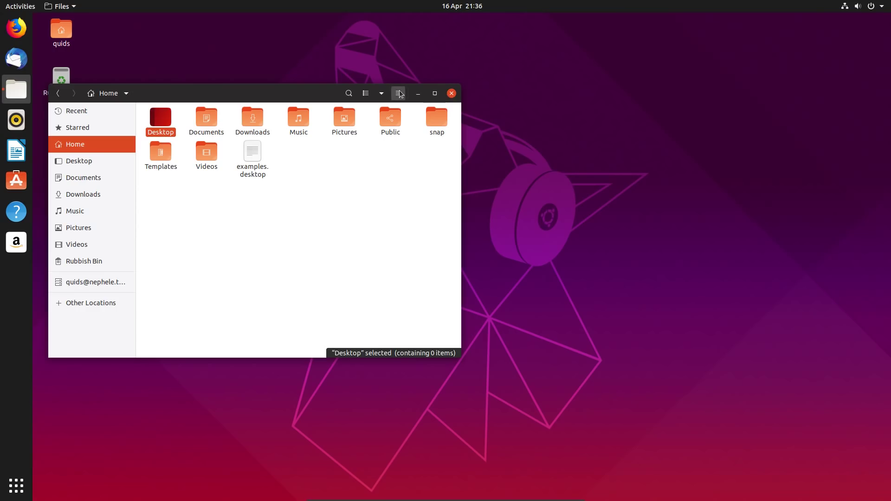
{"action": "left_click", "coordinate": [452, 92]}
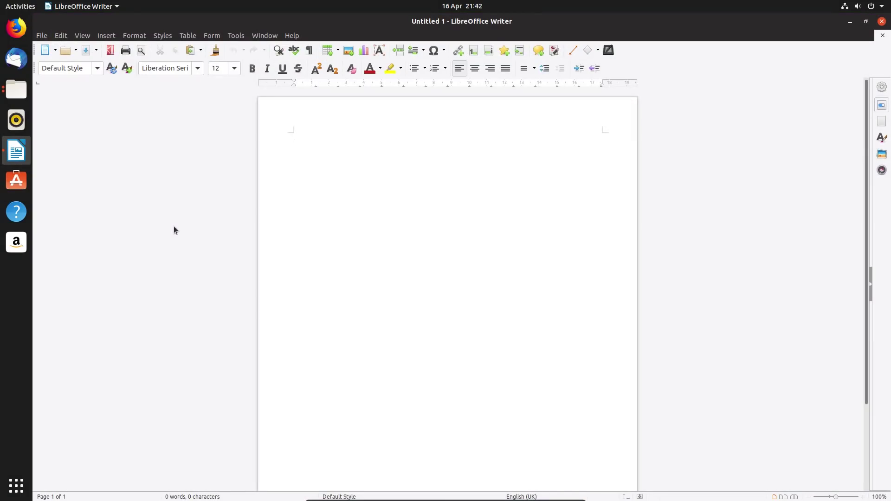
{"action": "key", "text": "alt+Tab"}
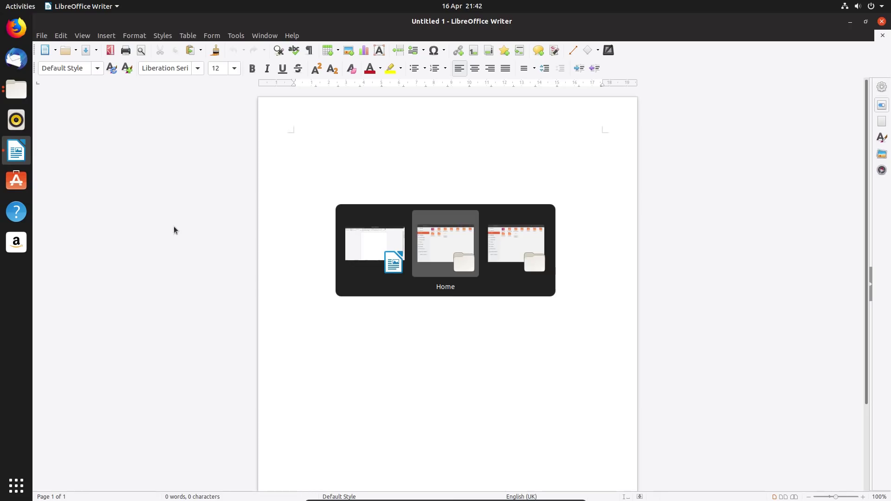
{"action": "key", "text": "Tab"}
{"action": "key", "text": "Tab"}
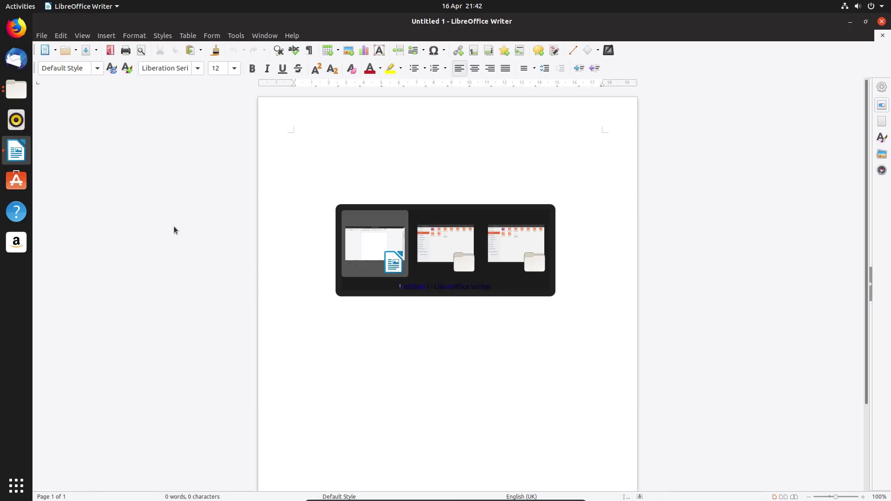
{"action": "key", "text": "Tab"}
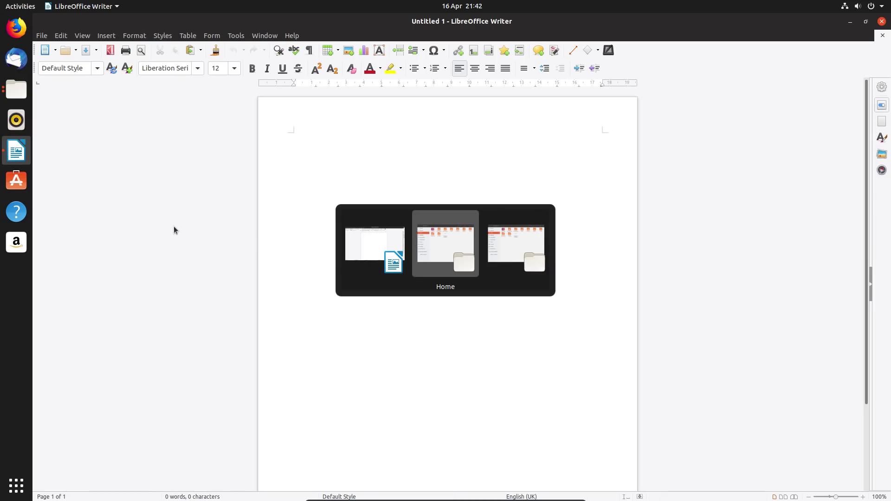
{"action": "key", "text": "Tab"}
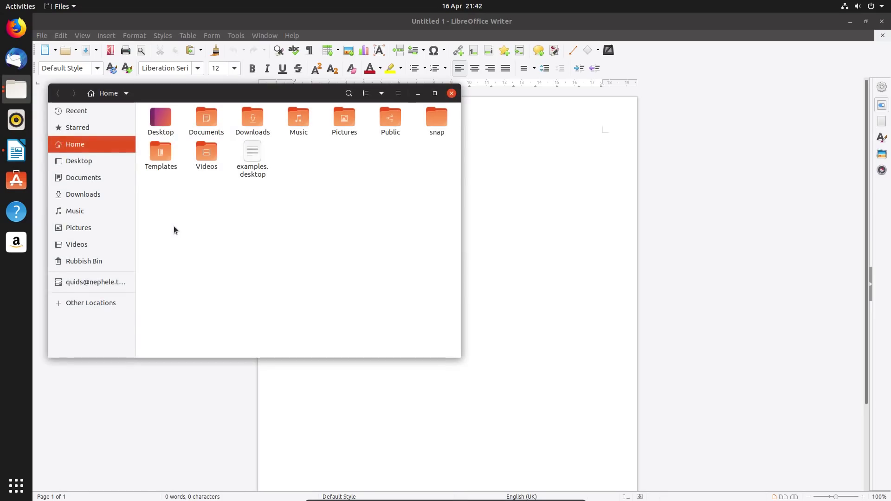
{"action": "key", "text": "alt+Tab"}
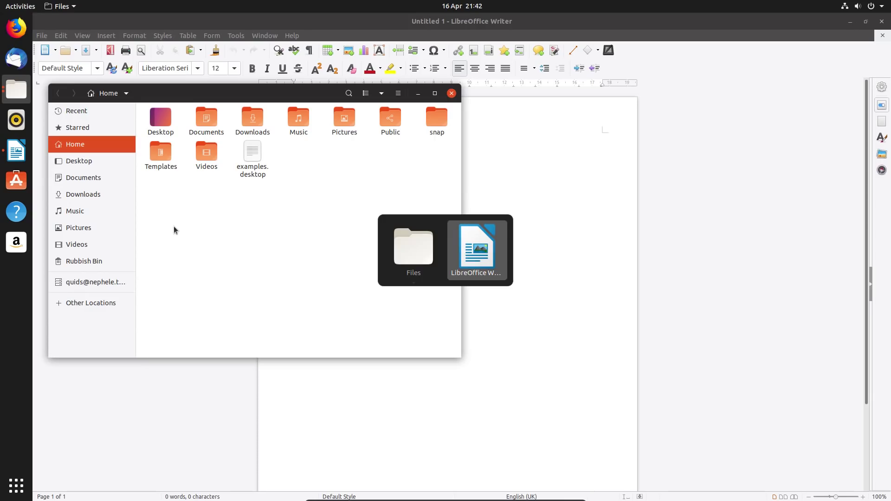
{"action": "key", "text": "Tab"}
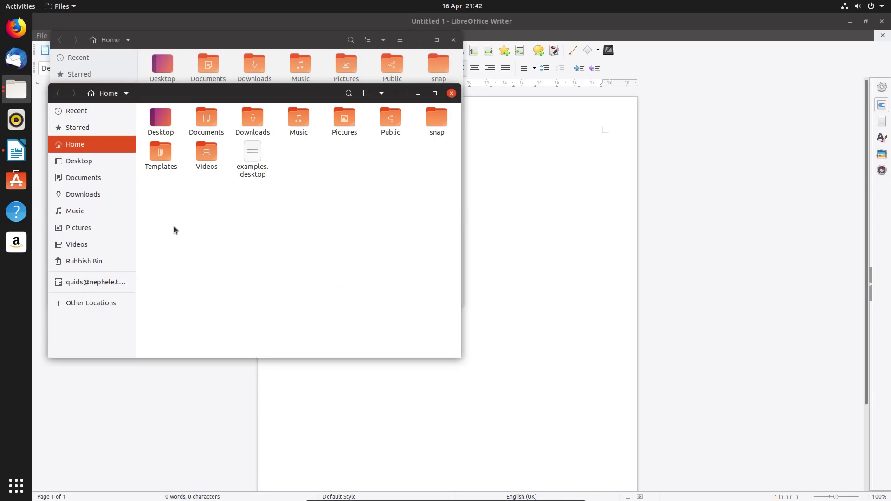
{"action": "key", "text": "alt+Tab"}
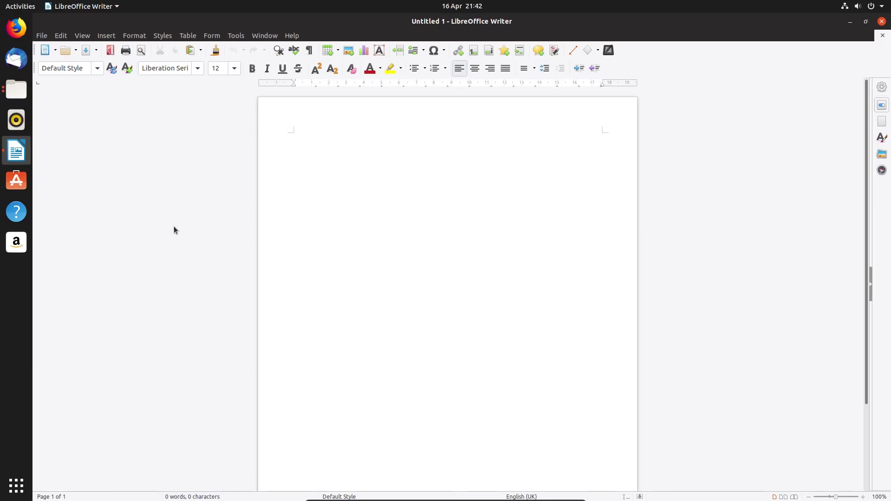
{"action": "key", "text": "alt+Tab"}
{"action": "key", "text": "alt+Tab"}
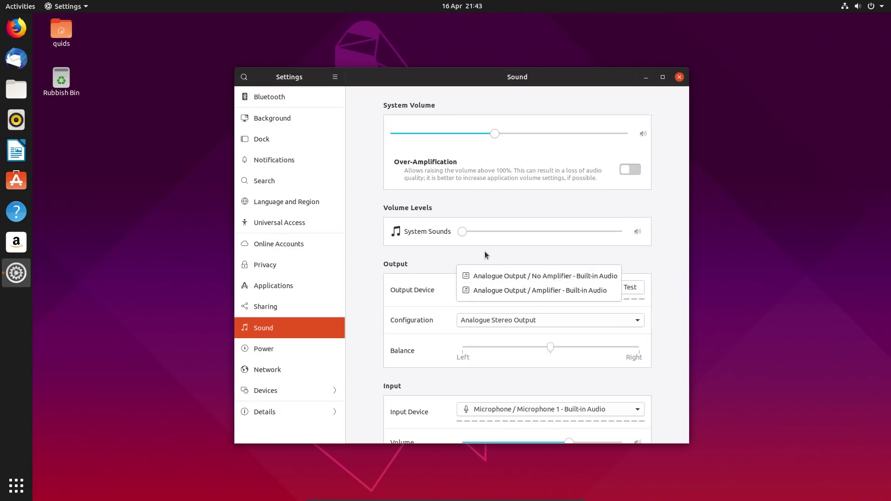
Set output to Analogue Output / No Amplifier, check input devices, and pick another alert sound
{"action": "left_click", "coordinate": [498, 286]}
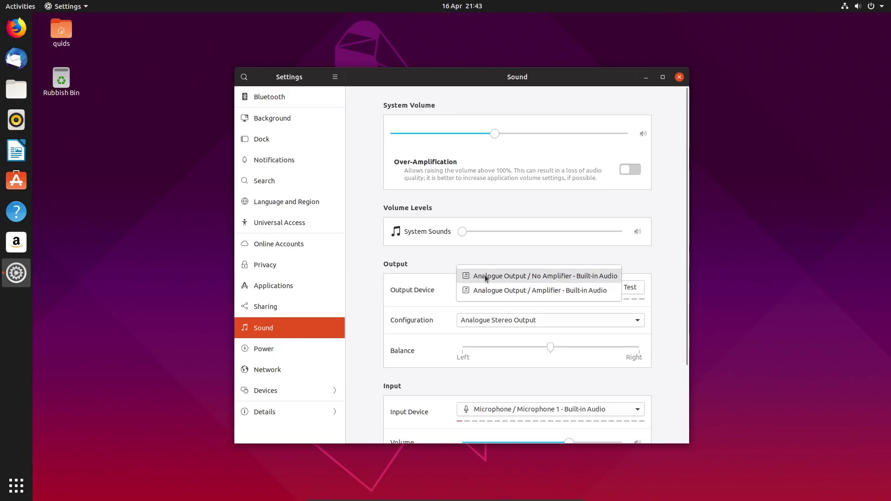
{"action": "left_click", "coordinate": [485, 278]}
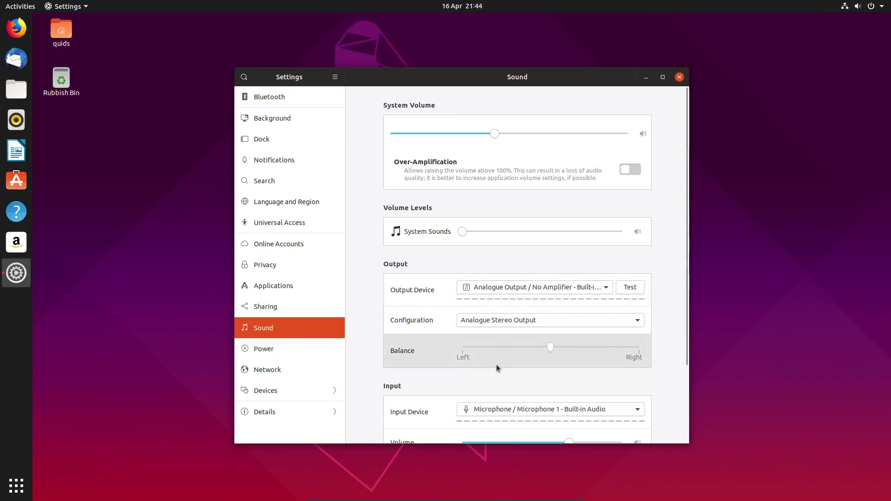
{"action": "left_click", "coordinate": [539, 408]}
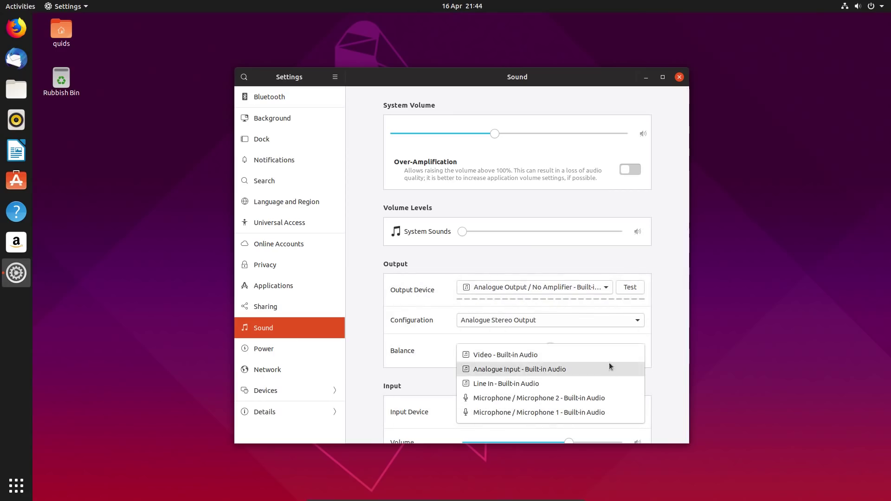
{"action": "left_click", "coordinate": [666, 345]}
{"action": "scroll", "coordinate": [666, 344], "scroll_direction": "down", "scroll_amount": 3}
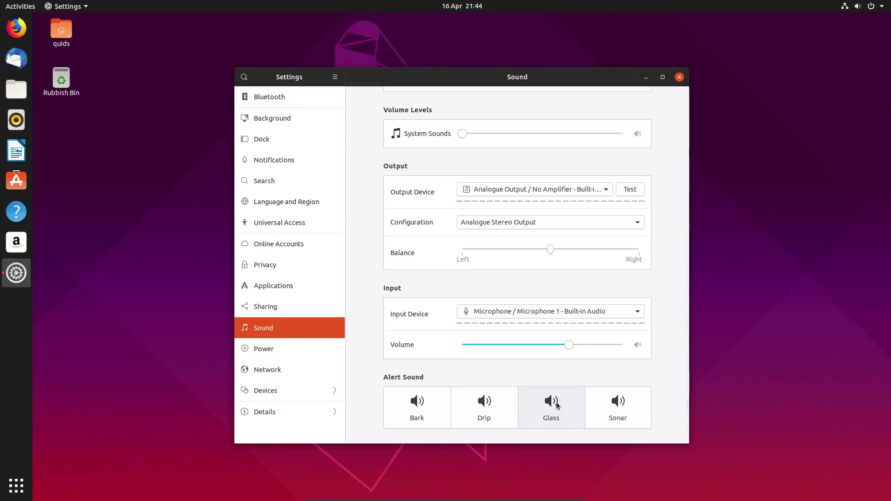
{"action": "left_click", "coordinate": [446, 405]}
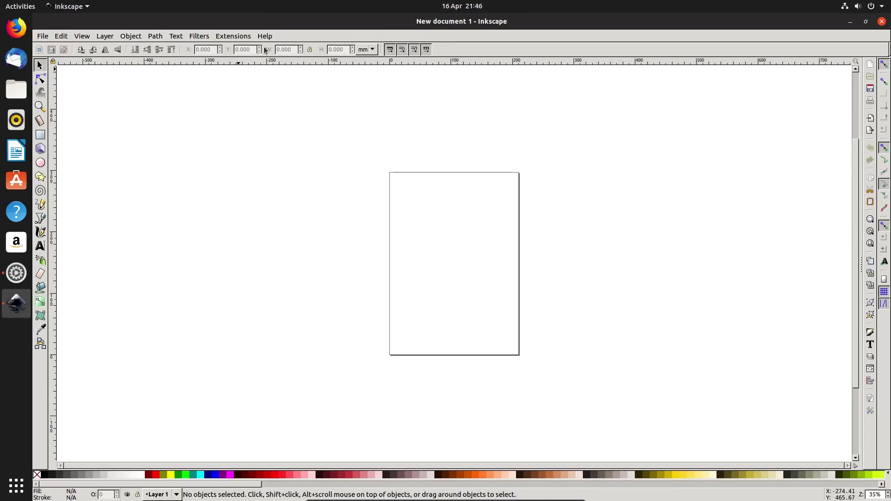
{"action": "left_click", "coordinate": [264, 36]}
{"action": "mouse_move", "coordinate": [42, 36]}
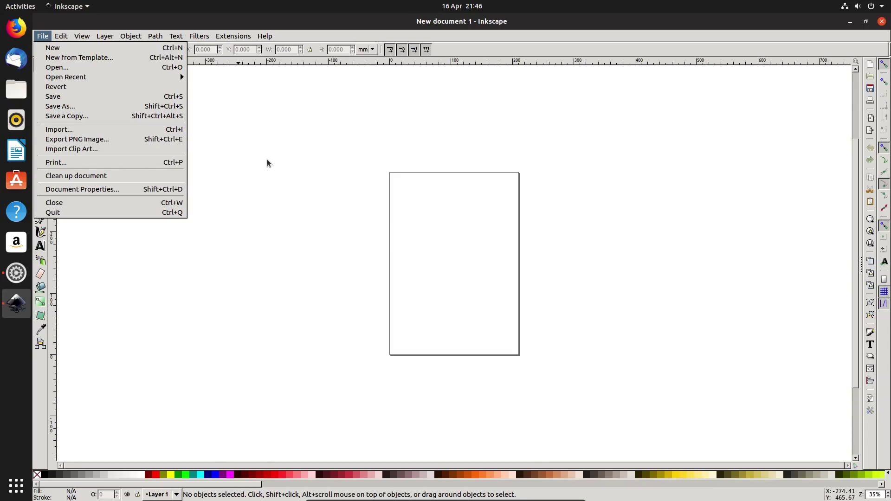
{"action": "left_click", "coordinate": [266, 163]}
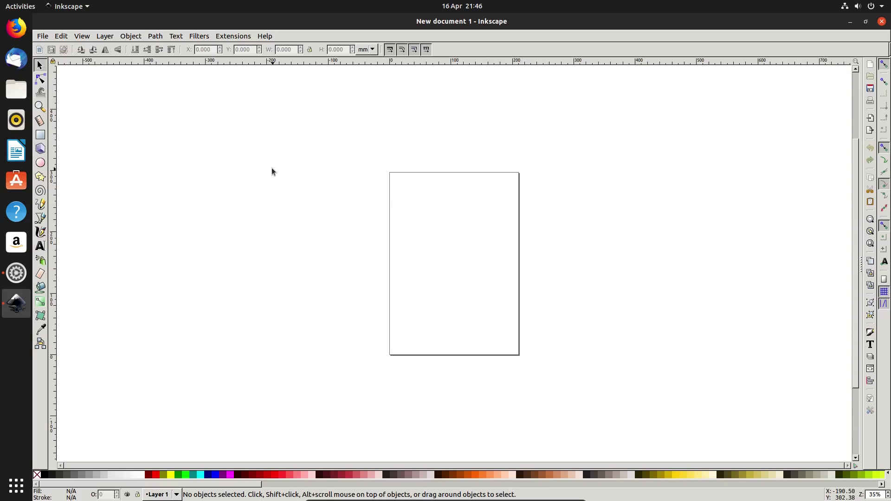
{"action": "left_click", "coordinate": [233, 36]}
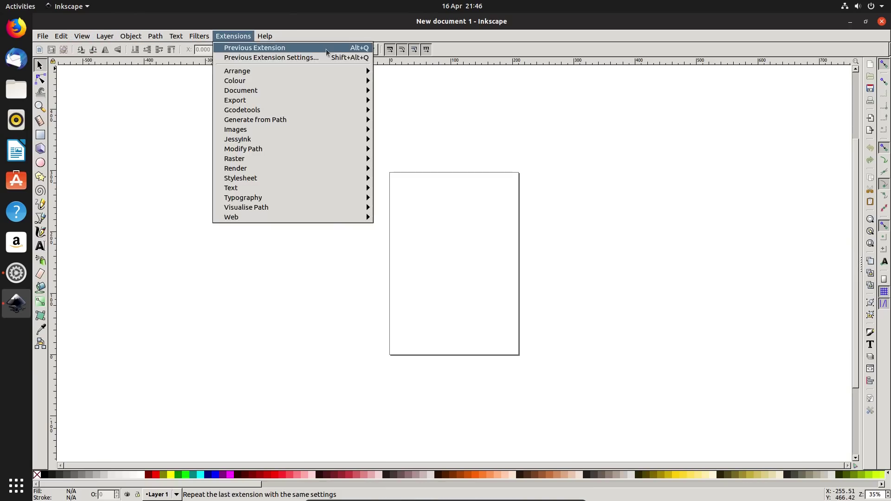
{"action": "left_click", "coordinate": [417, 101]}
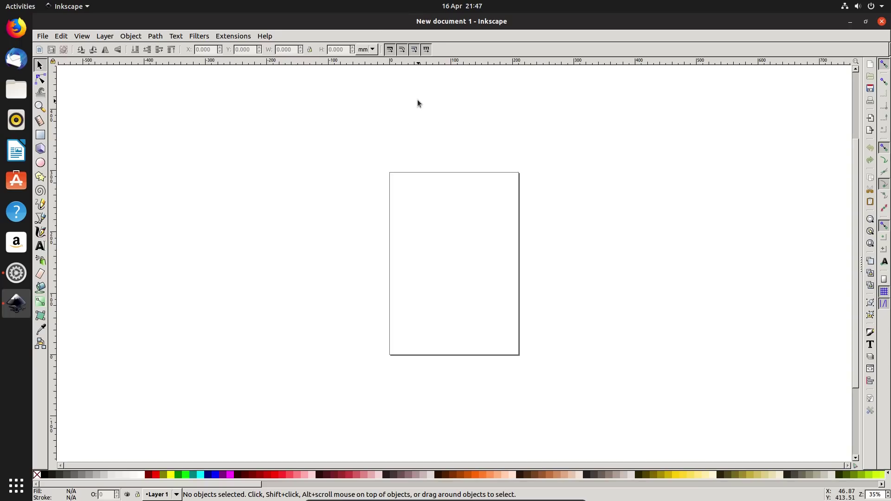
Close the Inkscape and Sound Settings windows to reveal the empty desktop
{"action": "left_click", "coordinate": [882, 23]}
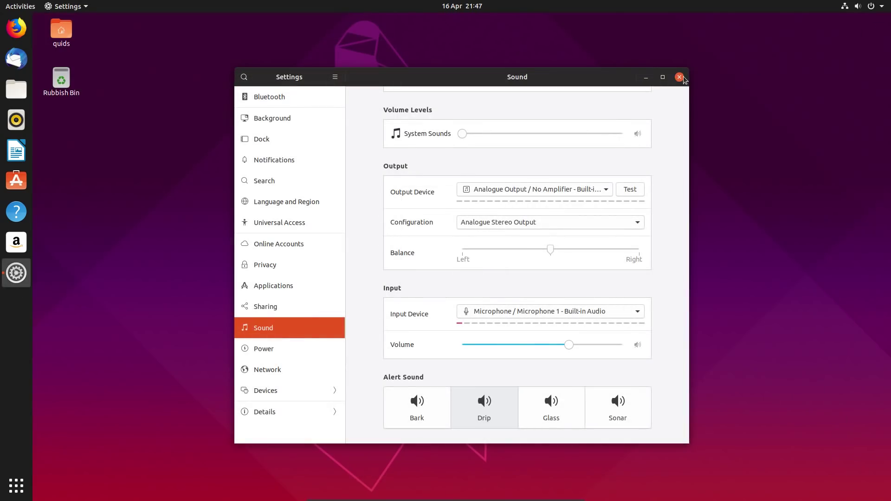
{"action": "left_click", "coordinate": [679, 77]}
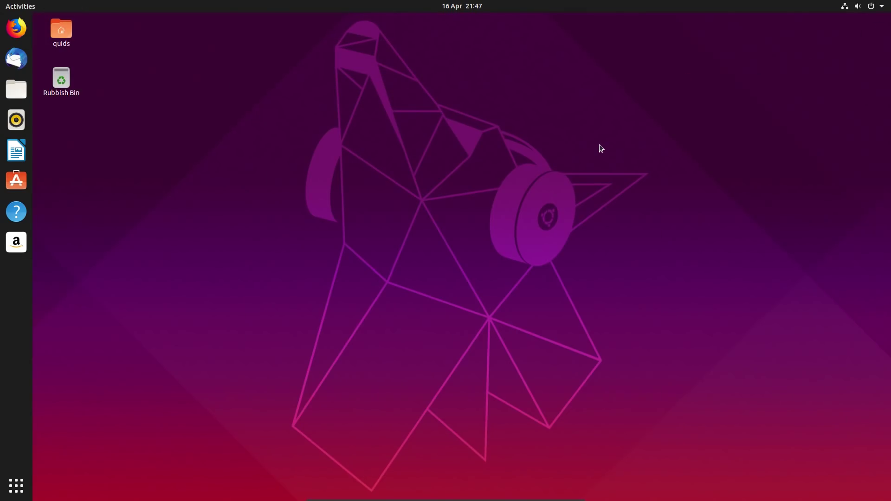